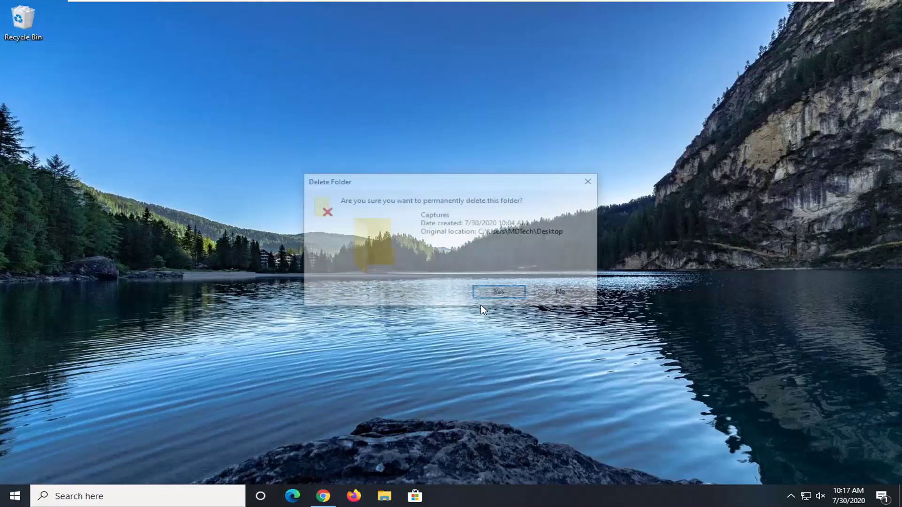
# Step: Empty the Recycle Bin, permanently deleting the Captures folder
pyautogui.click(480, 296)
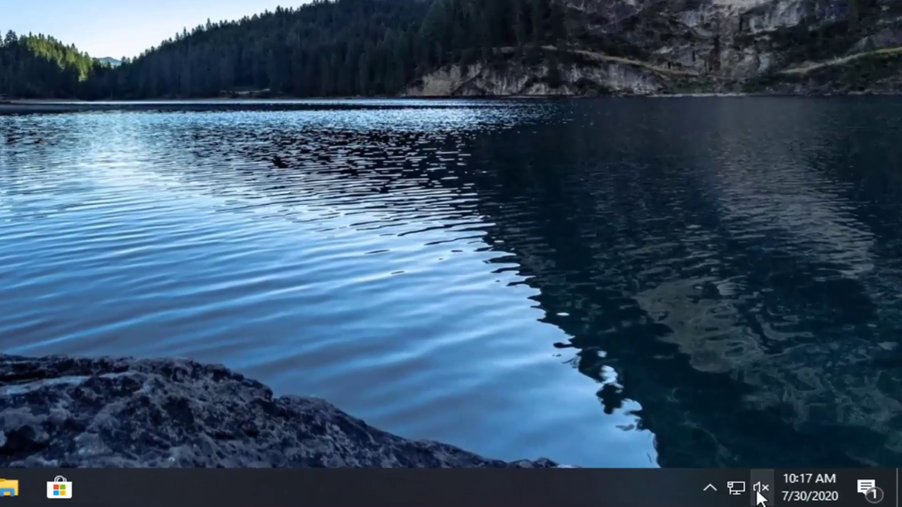
# Step: Check the speaker volume level, dismiss the volume flyout, and bring up the Start menu
pyautogui.click(758, 496)
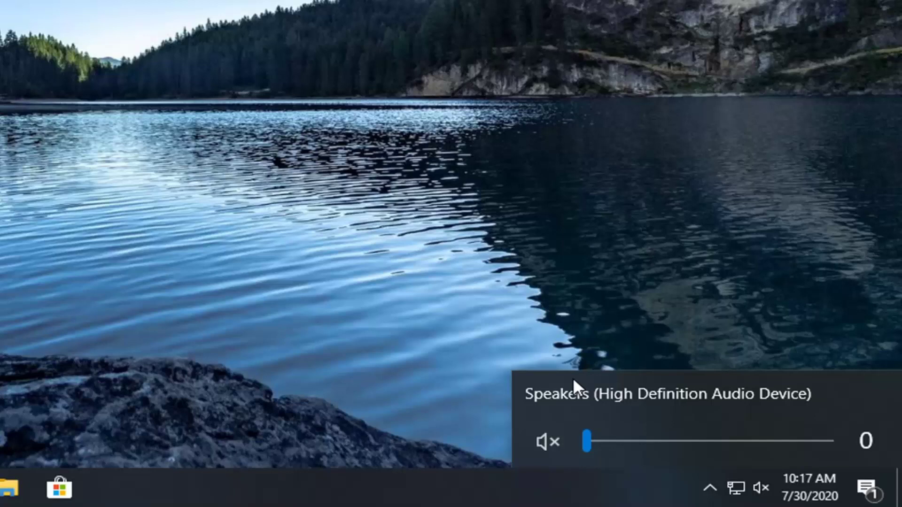
pyautogui.click(475, 215)
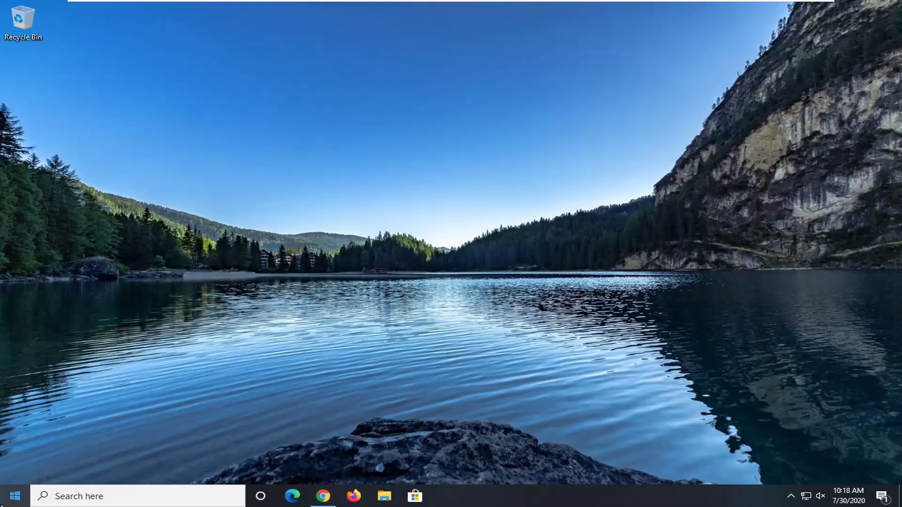
pyautogui.click(5, 501)
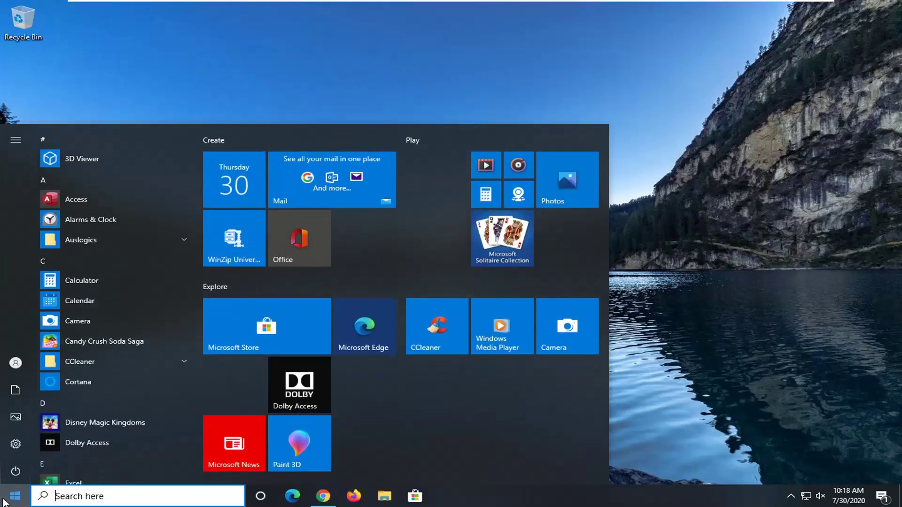
# Step: Search for regedit and run Registry Editor as administrator, approving the User Account Control prompt
pyautogui.write('regedit')
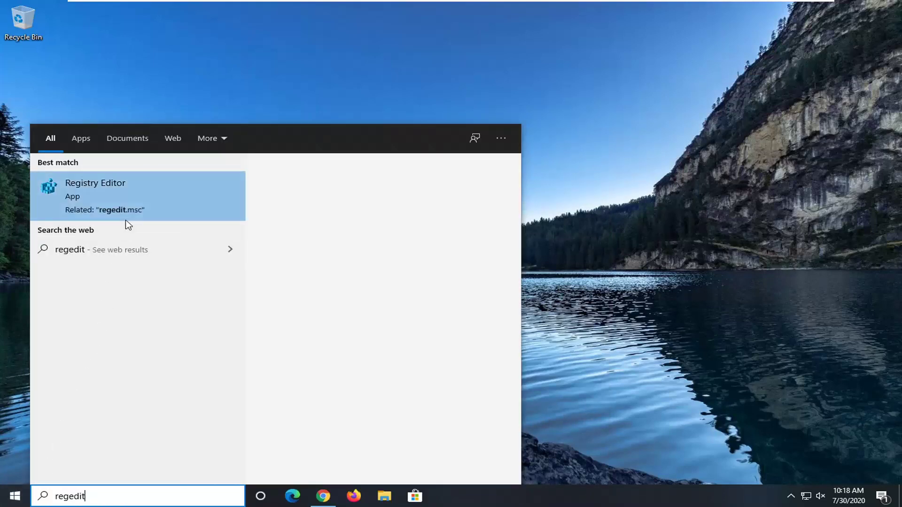
pyautogui.click(108, 187)
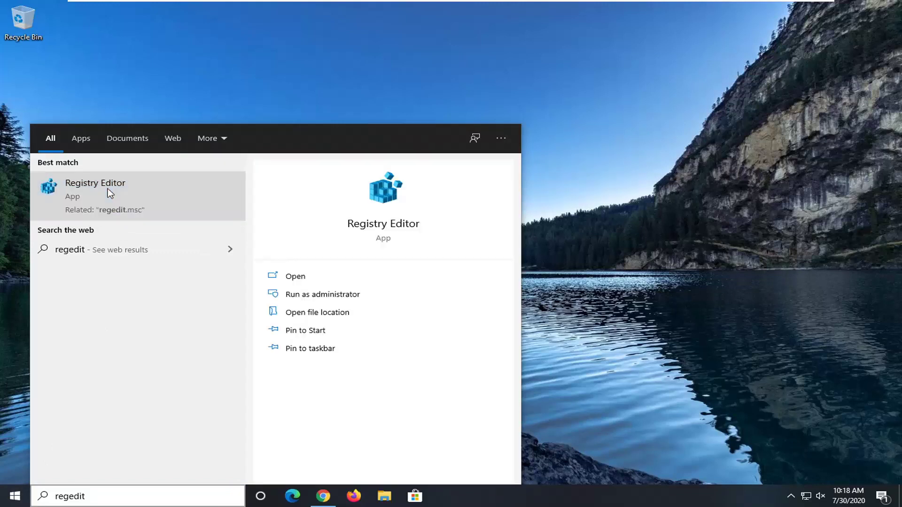
pyautogui.rightClick(111, 192)
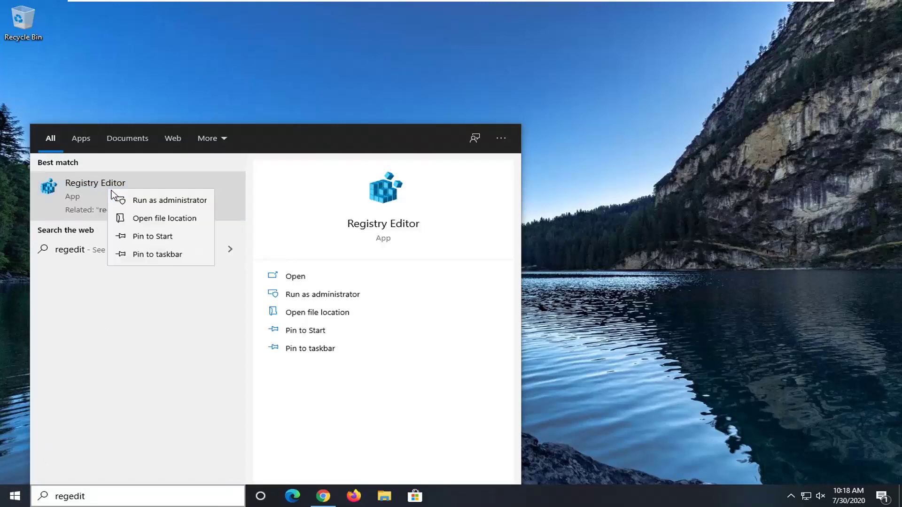
pyautogui.click(142, 199)
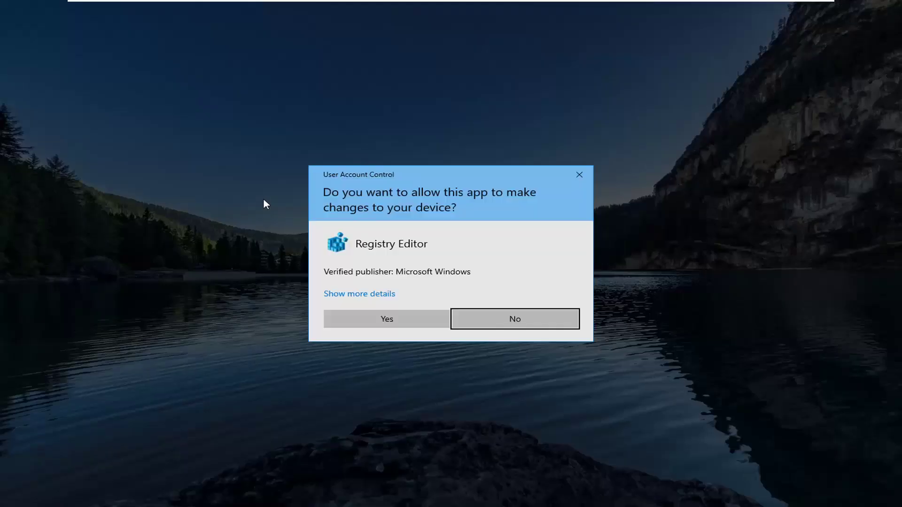
pyautogui.click(386, 318)
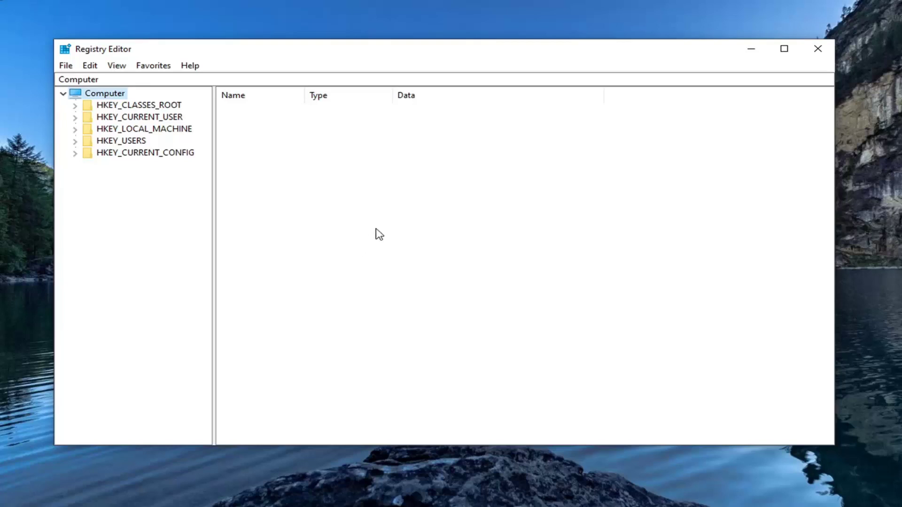
pyautogui.click(65, 66)
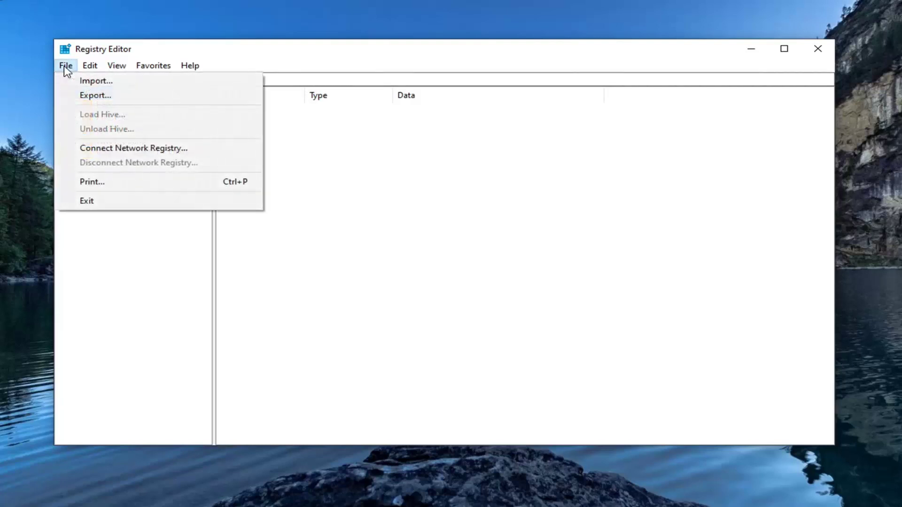
pyautogui.click(86, 94)
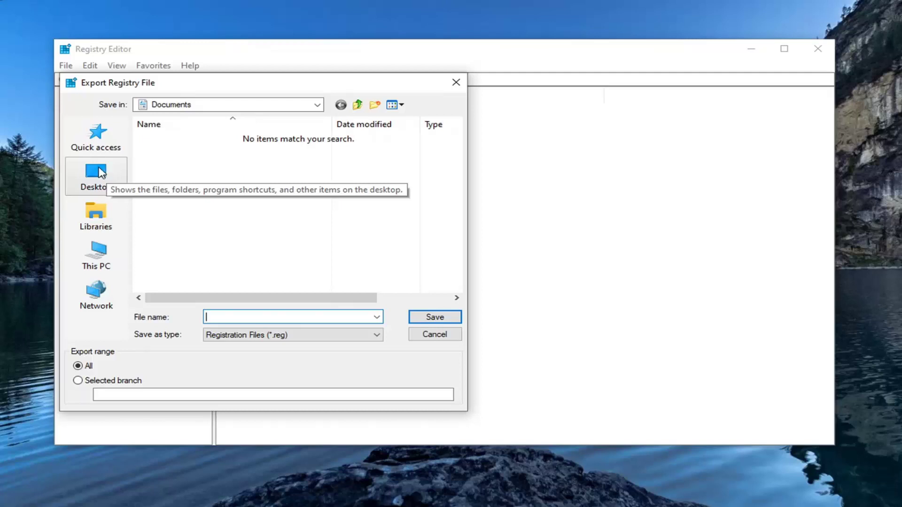
pyautogui.click(435, 335)
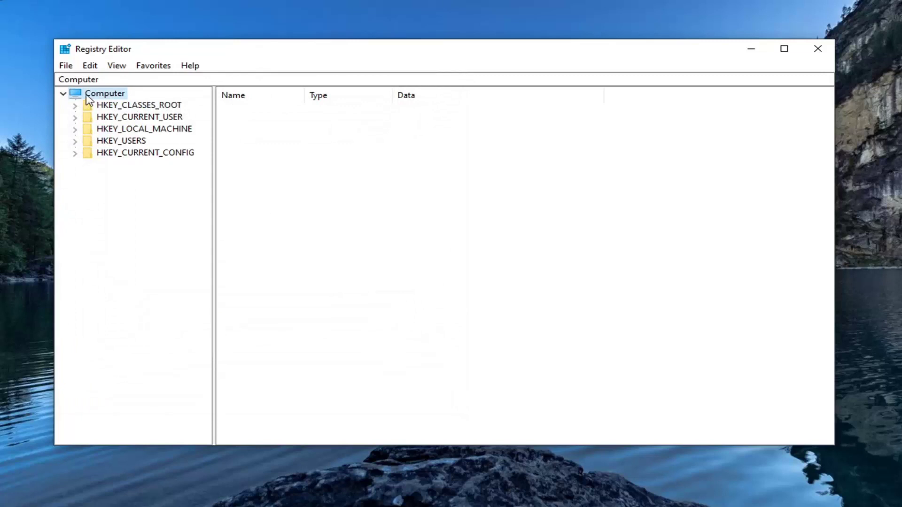
pyautogui.click(66, 68)
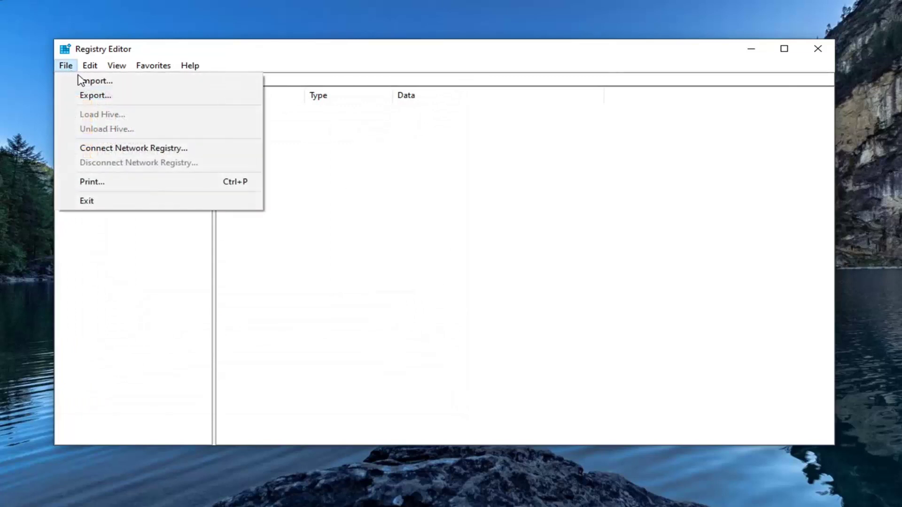
pyautogui.click(78, 81)
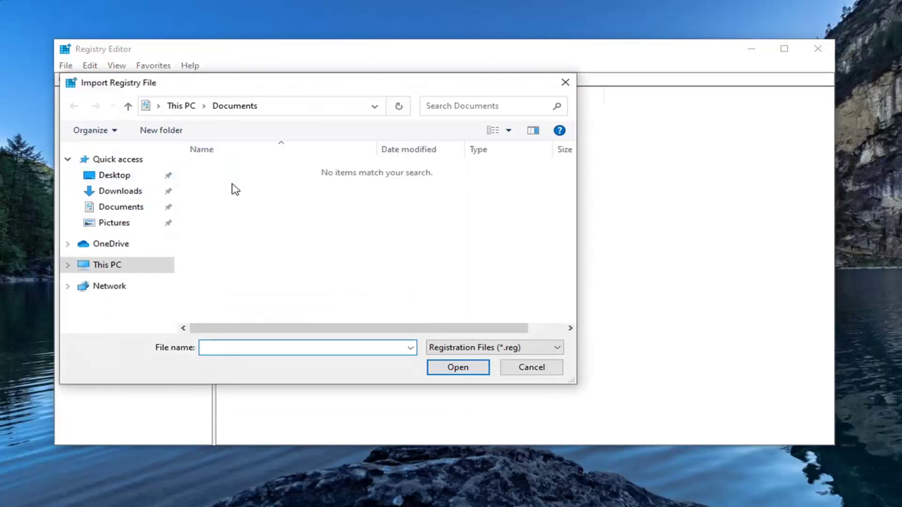
pyautogui.click(538, 370)
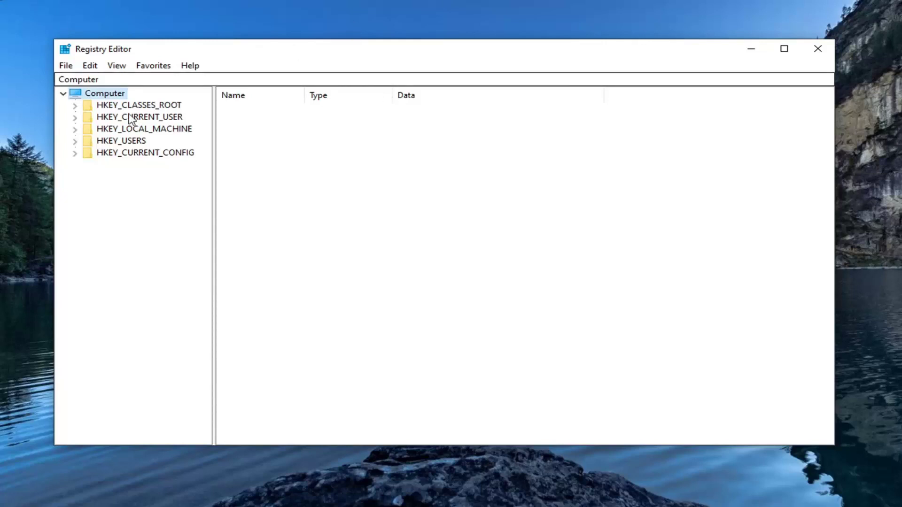
pyautogui.doubleClick(145, 132)
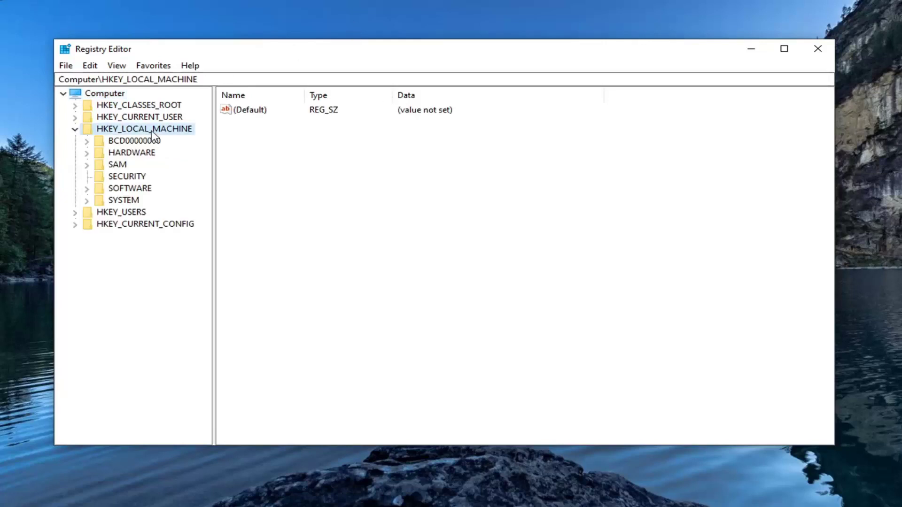
pyautogui.moveTo(214, 116); pyautogui.dragTo(260, 115)
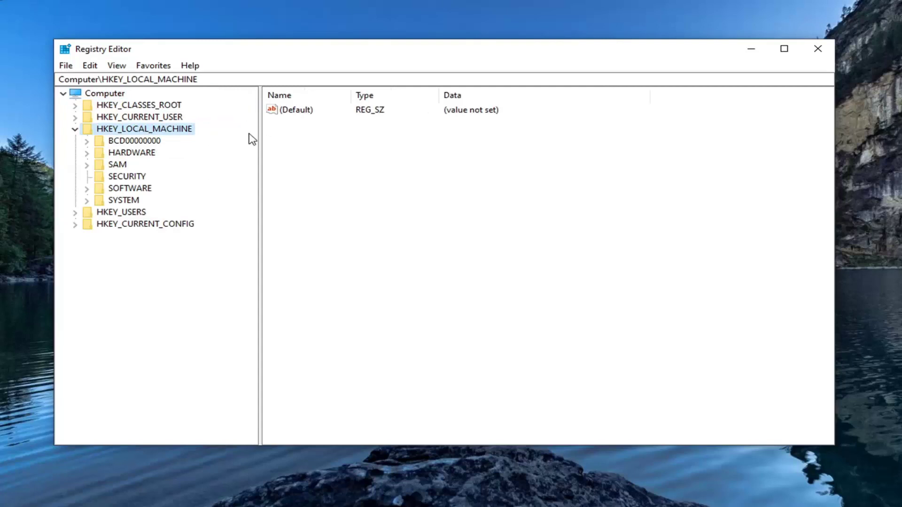
pyautogui.doubleClick(129, 189)
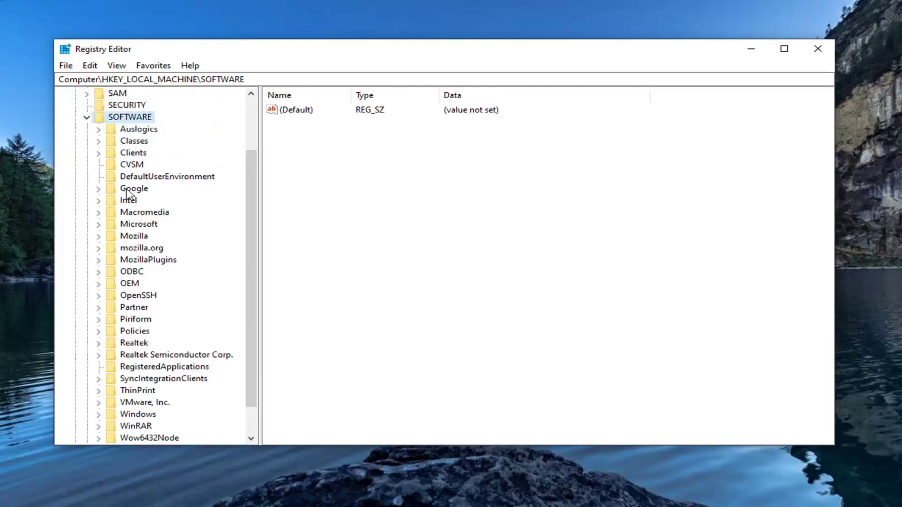
pyautogui.doubleClick(144, 224)
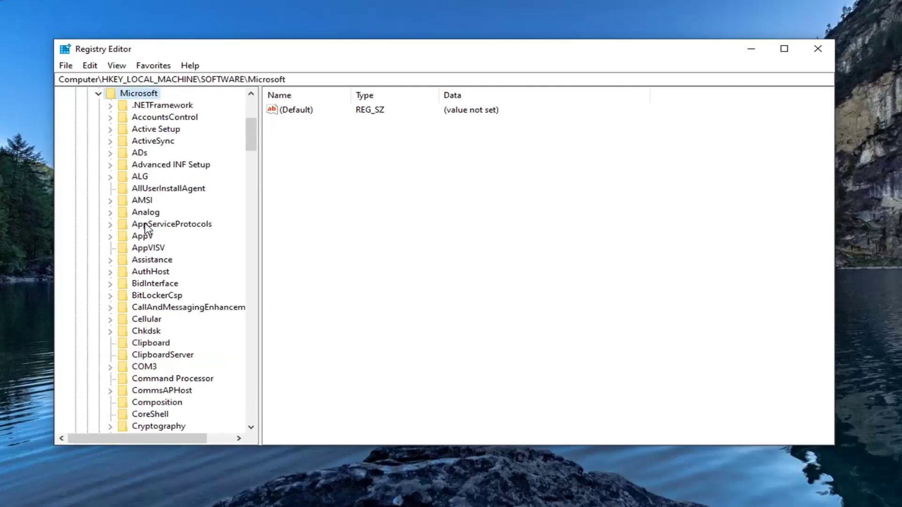
pyautogui.scroll(-18, 161, 245)
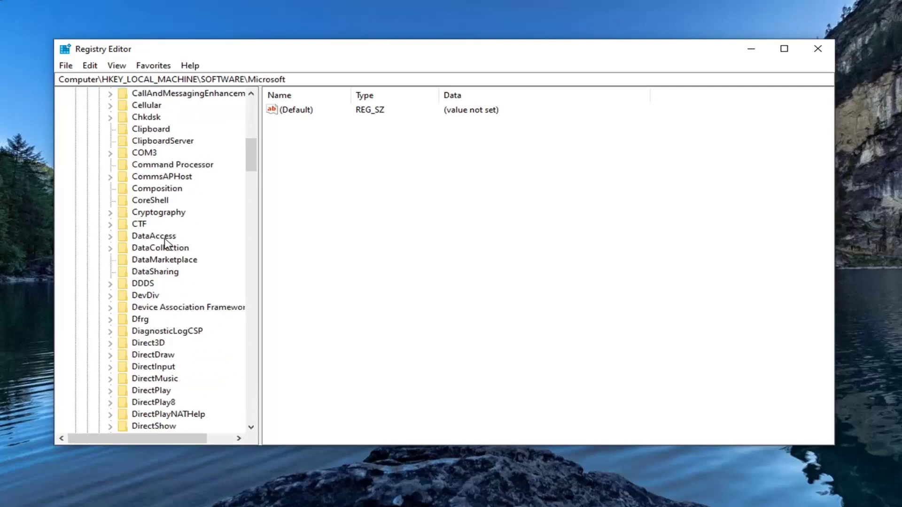
pyautogui.scroll(-20, 144, 247)
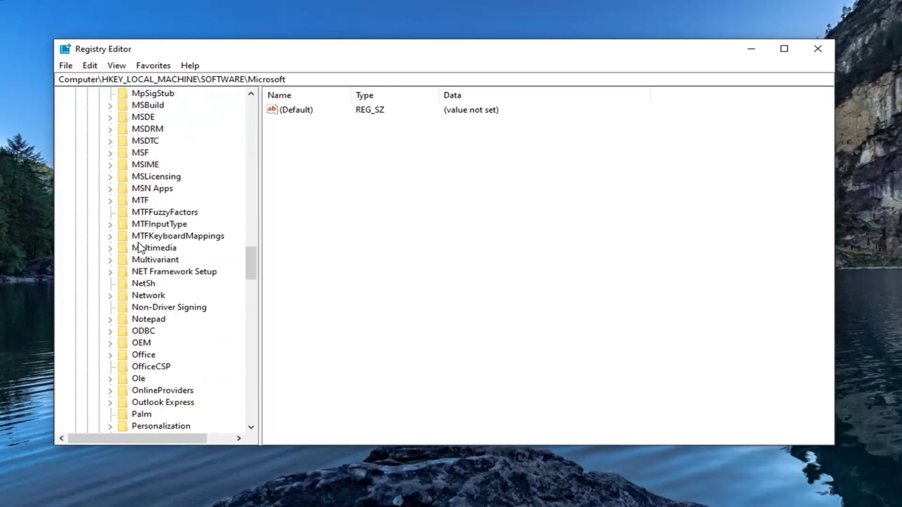
pyautogui.scroll(-16, 137, 253)
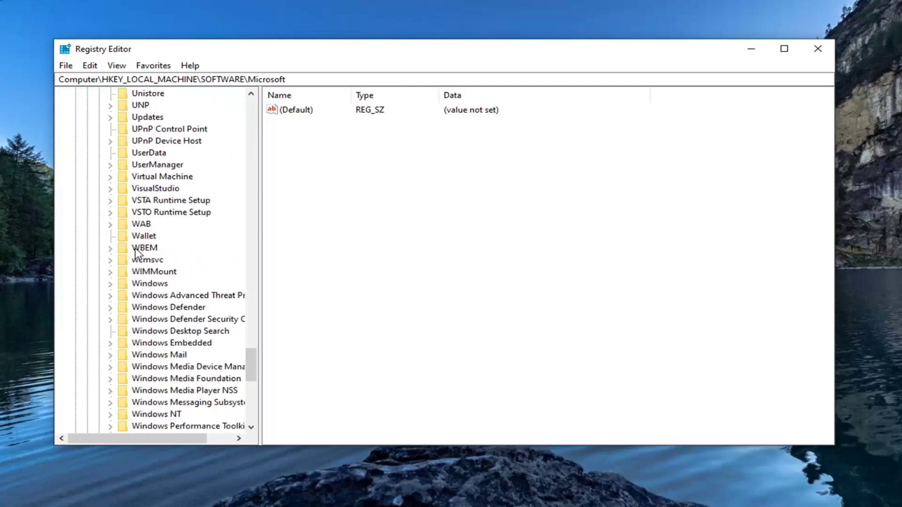
pyautogui.doubleClick(165, 380)
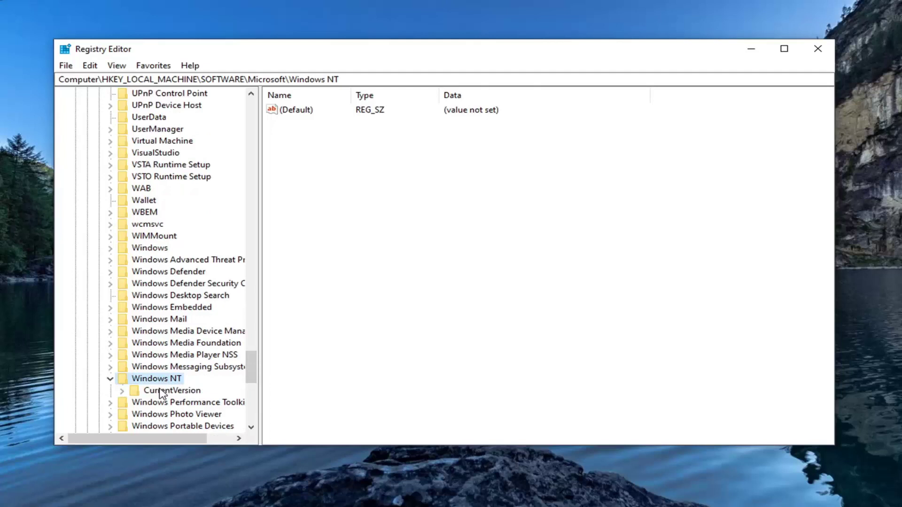
pyautogui.doubleClick(161, 392)
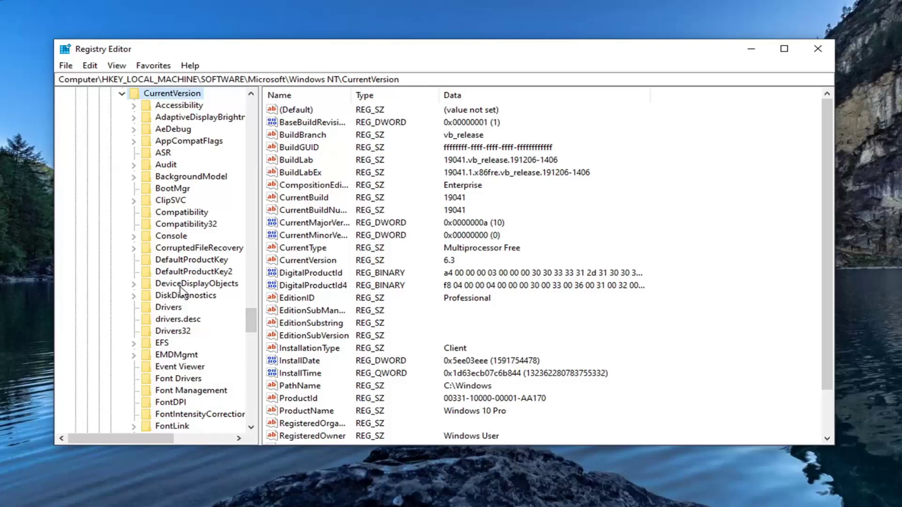
pyautogui.scroll(-10, 182, 306)
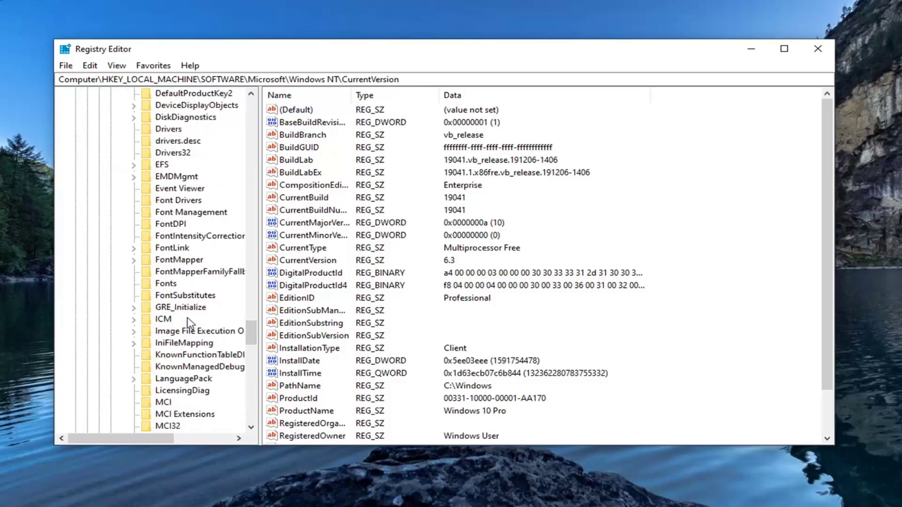
pyautogui.scroll(2, 184, 327)
pyautogui.scroll(-3, 155, 291)
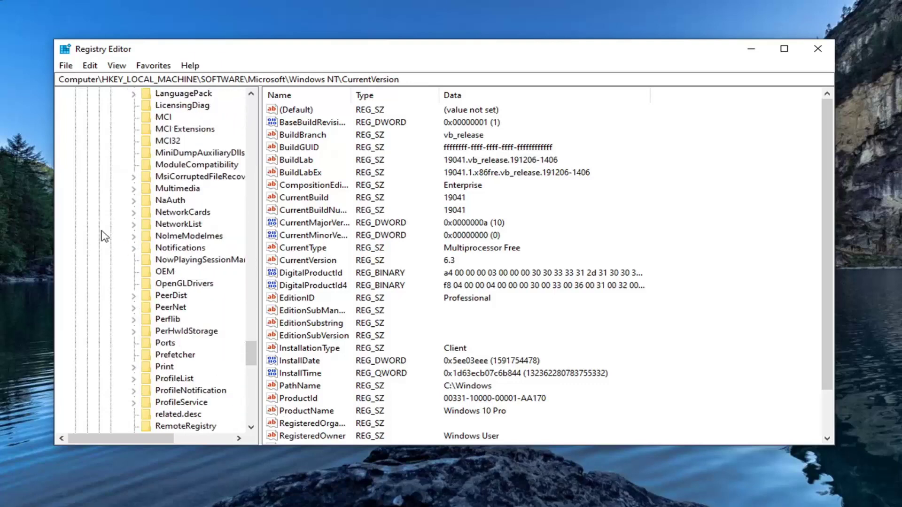
pyautogui.scroll(2, 144, 221)
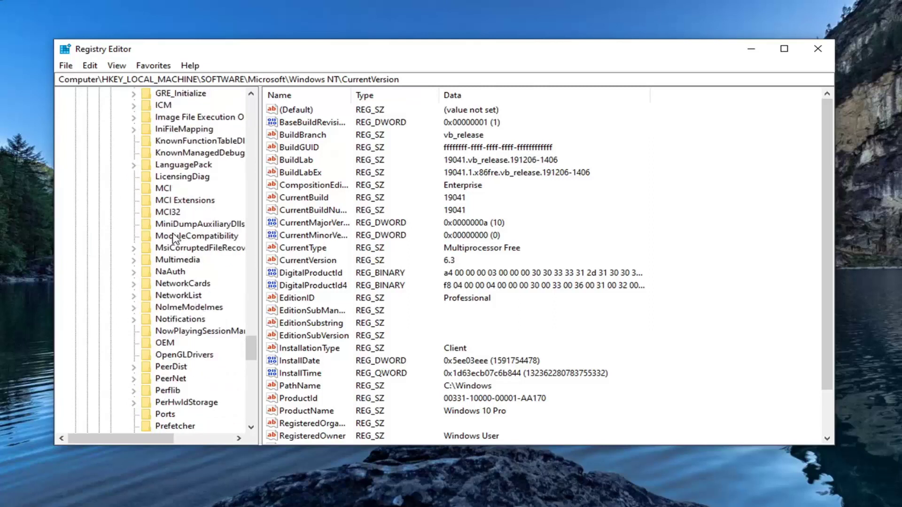
pyautogui.scroll(11, 225, 337)
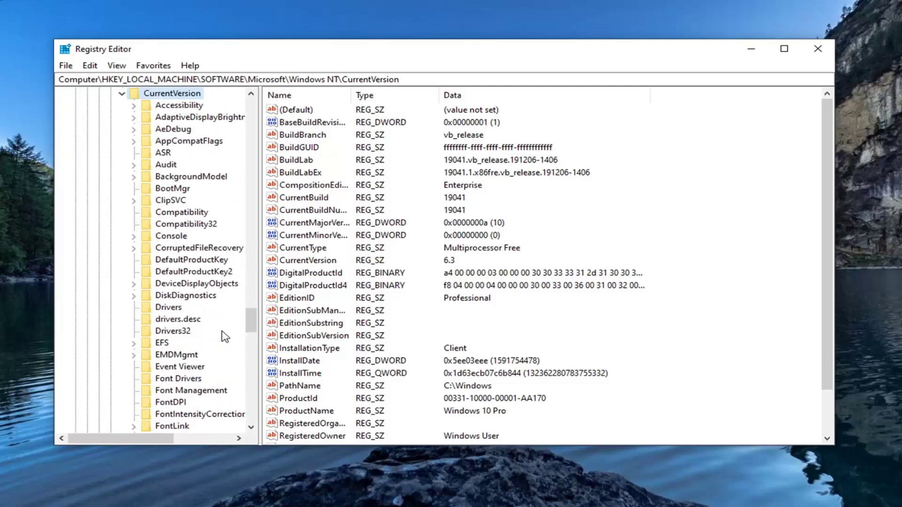
pyautogui.scroll(7, 226, 337)
pyautogui.scroll(-3, 225, 337)
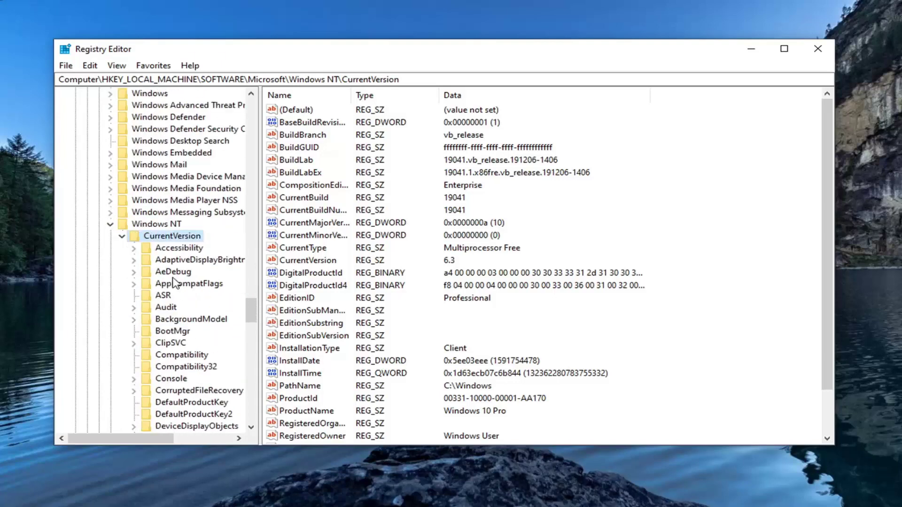
# Step: Add a new key named MTCUVC under Windows NT\CurrentVersion
pyautogui.rightClick(170, 242)
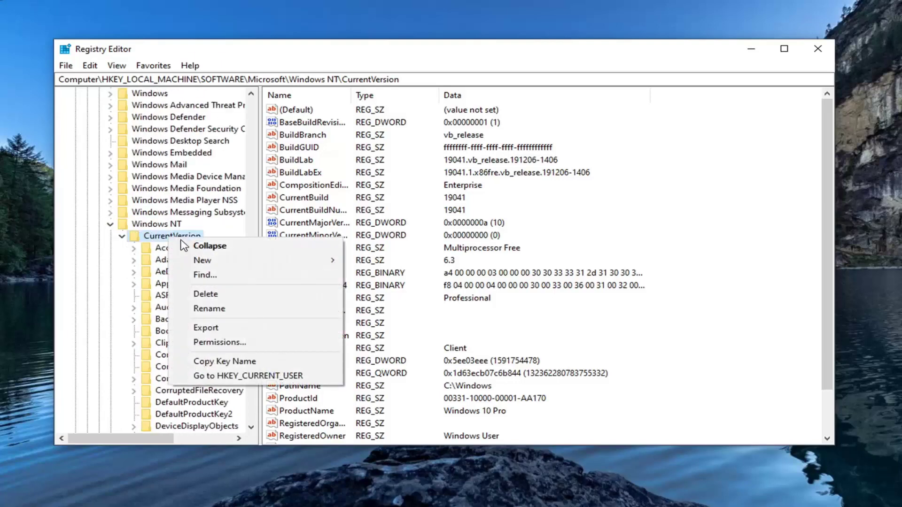
pyautogui.moveTo(209, 261)
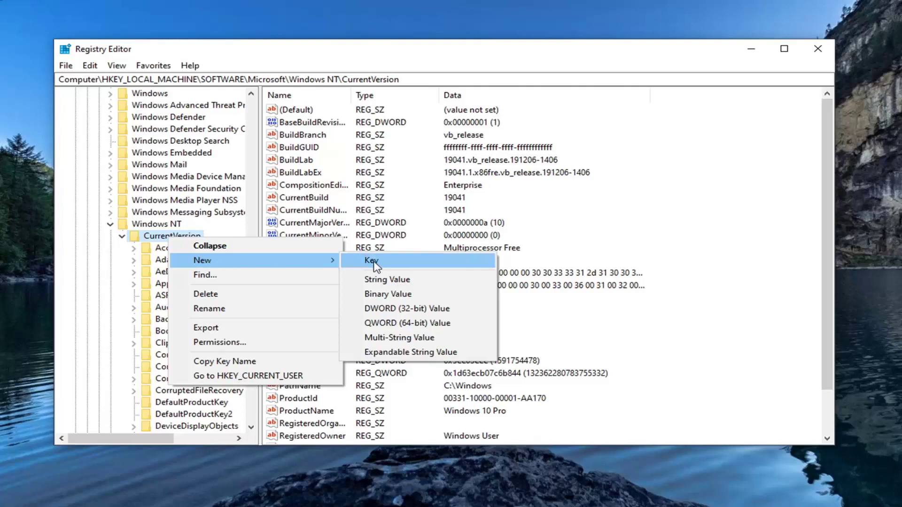
pyautogui.click(350, 263)
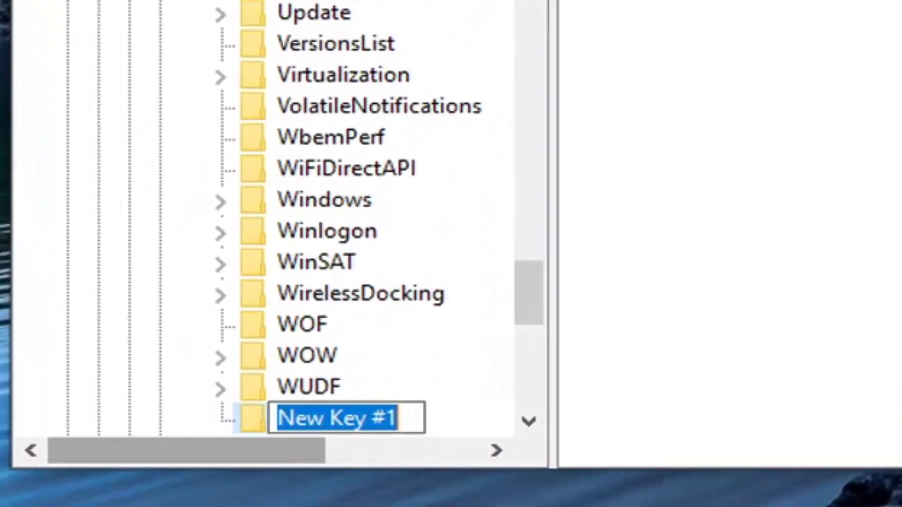
pyautogui.write('MT')
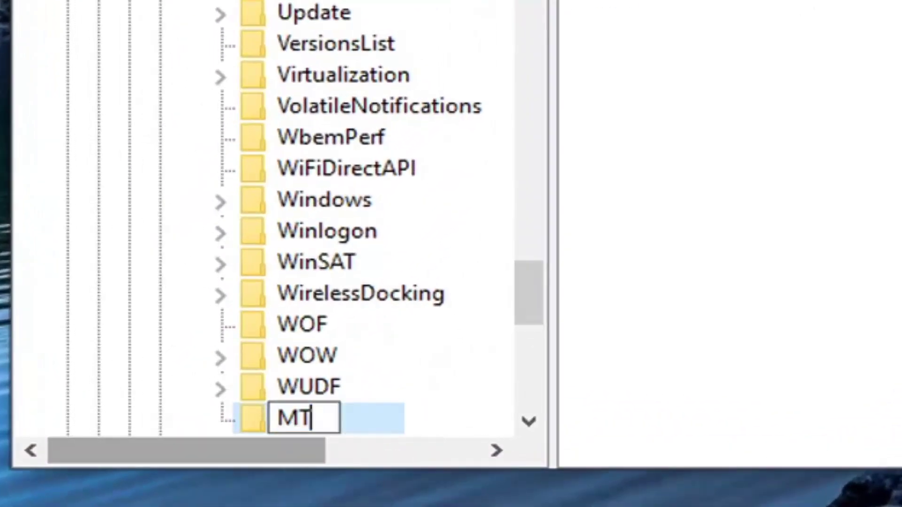
pyautogui.write('CUVC')
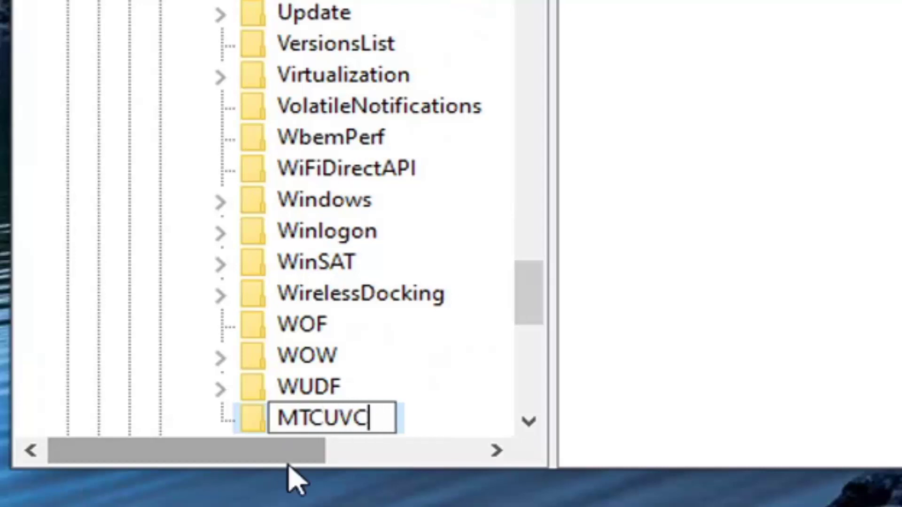
pyautogui.press('Return')
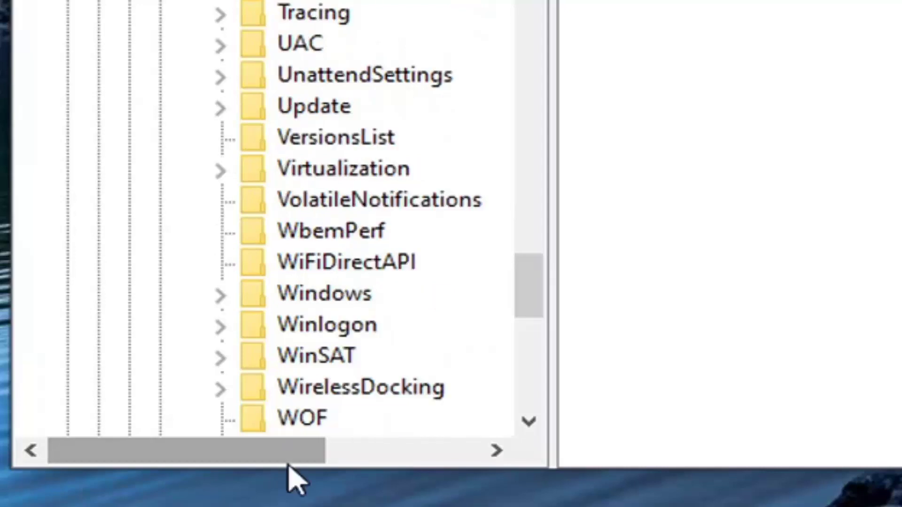
pyautogui.scroll(-3, 451, 235)
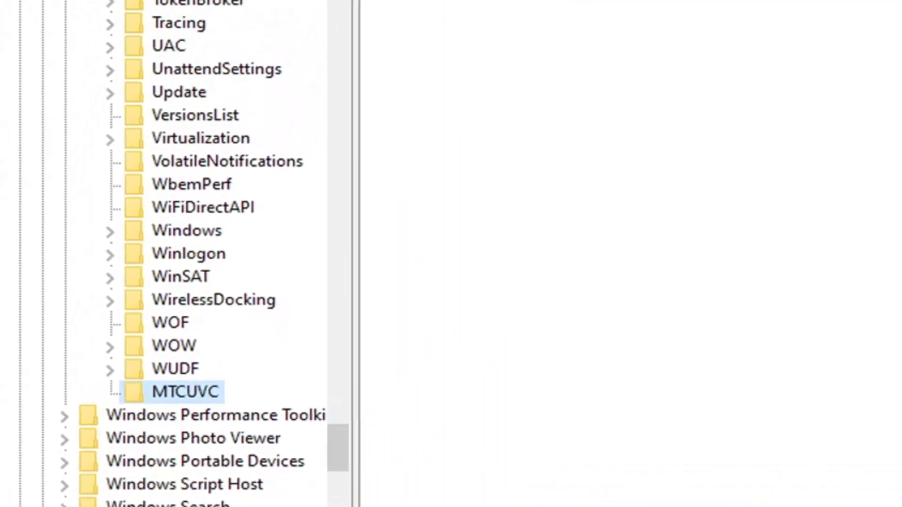
pyautogui.rightClick(334, 101)
# Step: Create a DWORD (32-bit) value named EnableMtcUvc inside the MTCUVC key
pyautogui.moveTo(354, 182)
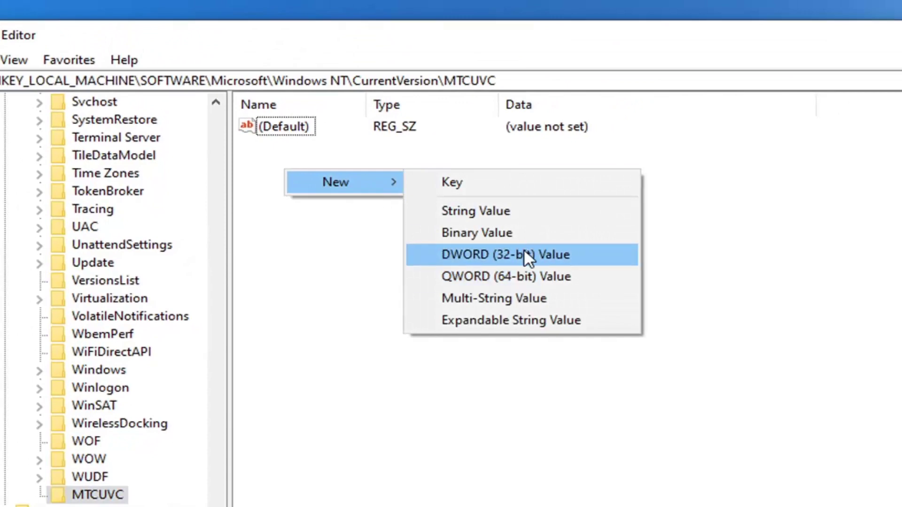
pyautogui.click(524, 251)
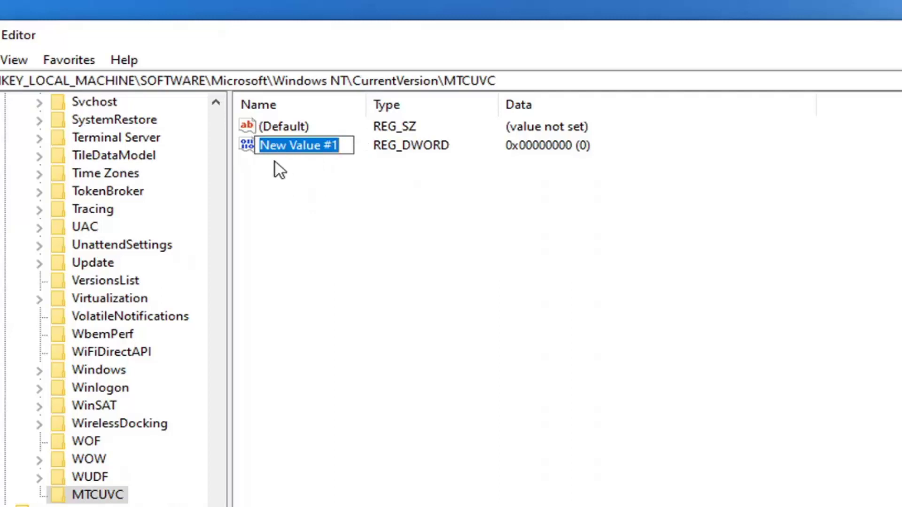
pyautogui.write('En')
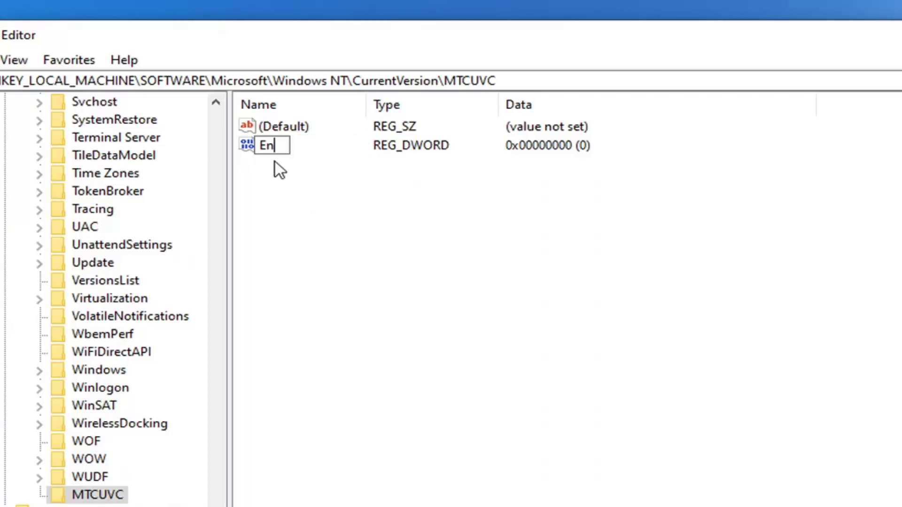
pyautogui.write('ableMtc')
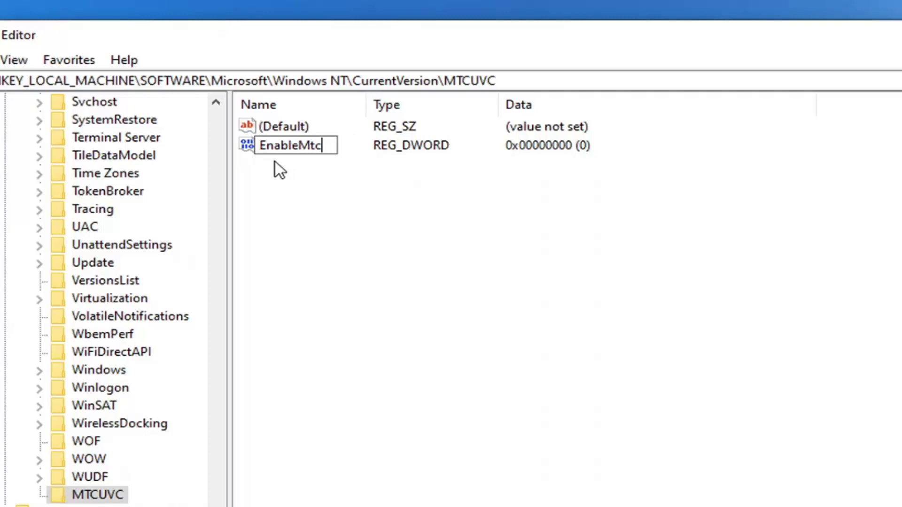
pyautogui.write('Uvc')
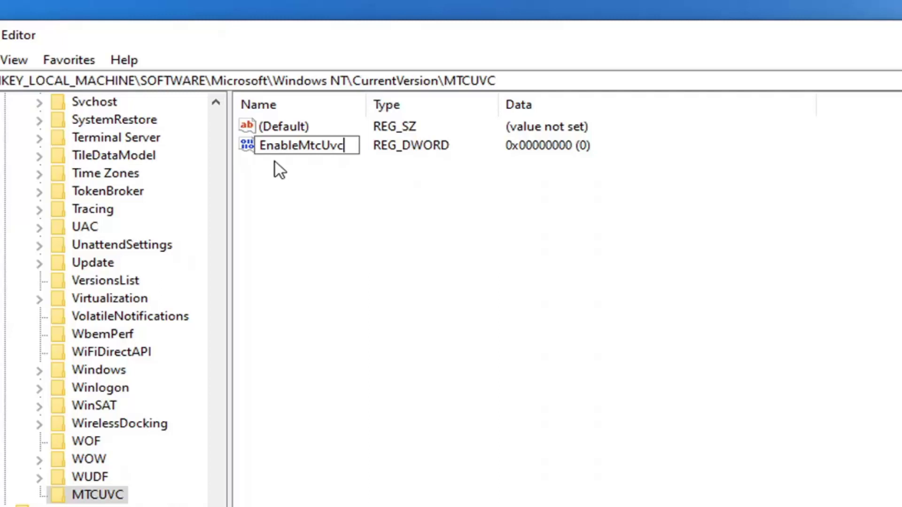
pyautogui.press('Return')
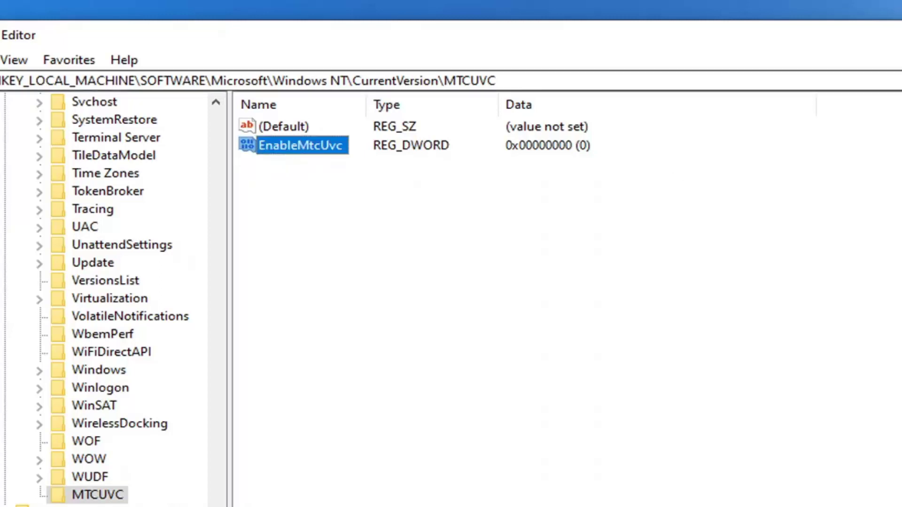
# Step: Confirm EnableMtcUvc's value data stays at 0
pyautogui.doubleClick(281, 143)
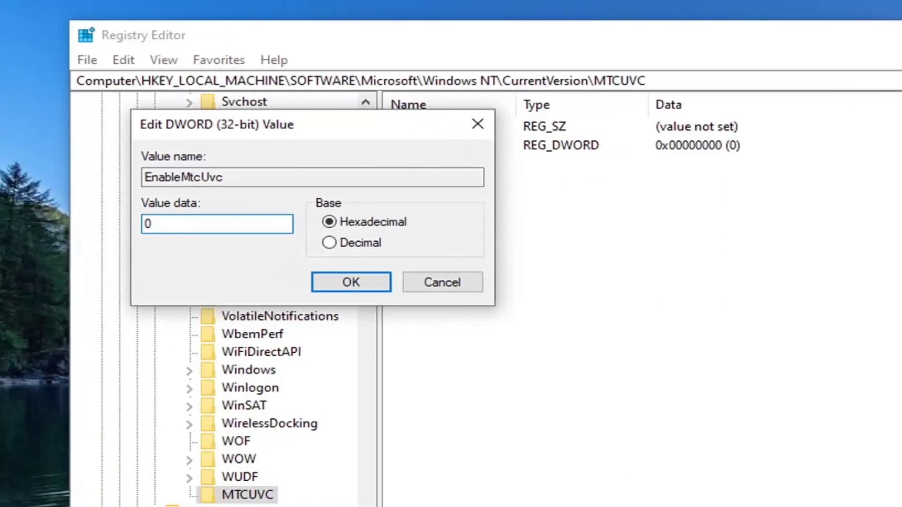
pyautogui.click(339, 286)
pyautogui.moveTo(365, 474); pyautogui.dragTo(350, 179)
pyautogui.scroll(15, 101, 319)
# Step: Collapse the registry tree back to Computer and close Registry Editor
pyautogui.click(137, 407)
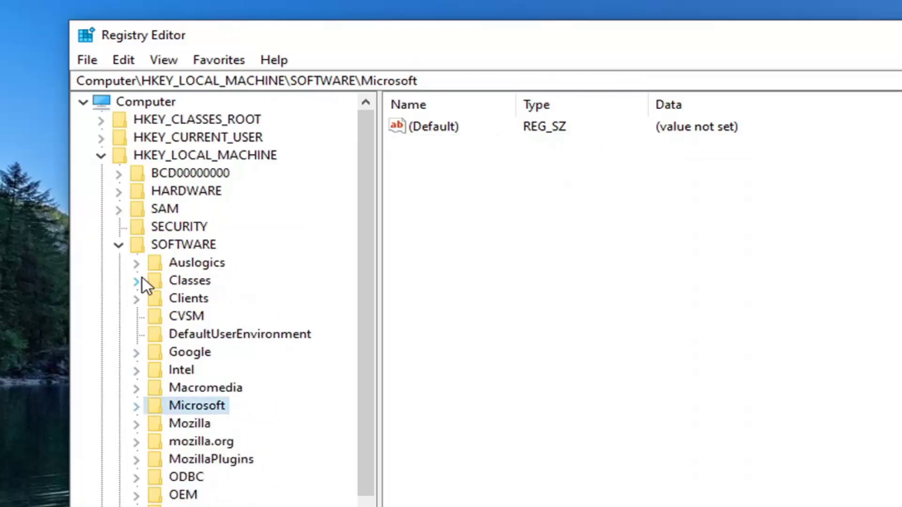
pyautogui.click(118, 244)
pyautogui.click(100, 155)
pyautogui.click(141, 105)
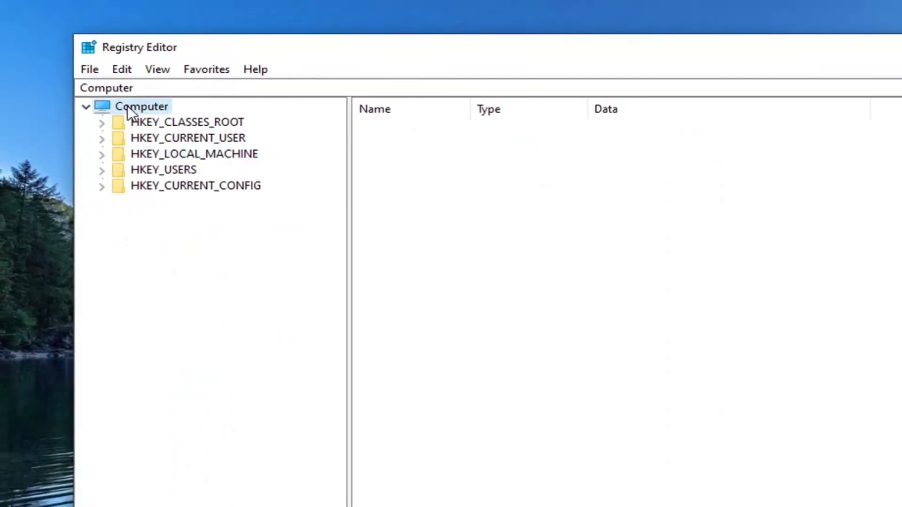
pyautogui.hotkey('alt', 'F4')
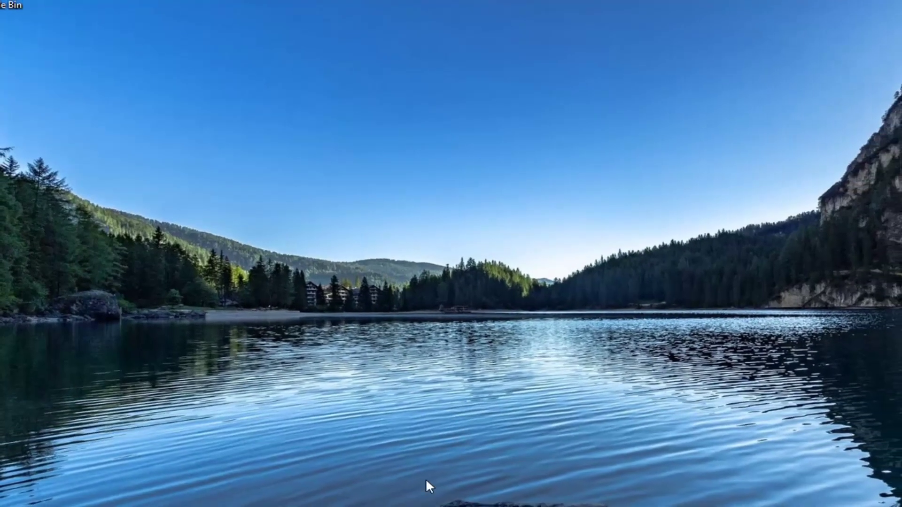